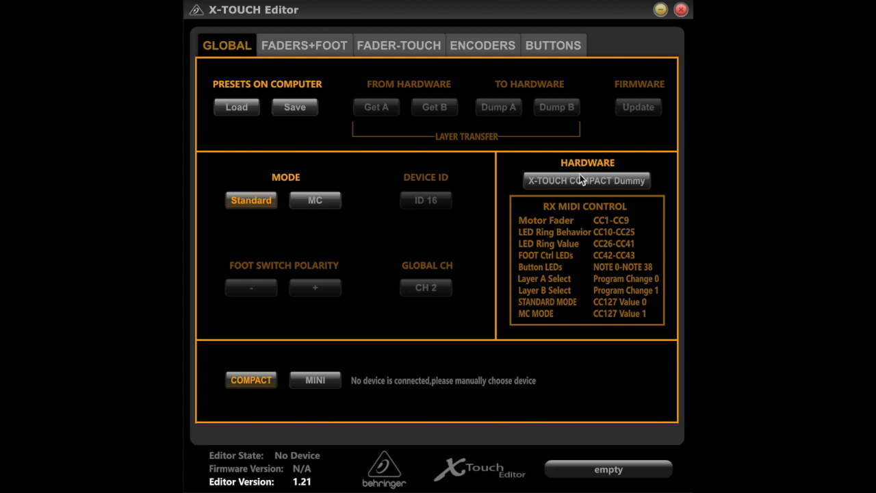
Set the device model to MINI and connect the X-TOUCH MINI hardware to the editor.
left_click(312, 378)
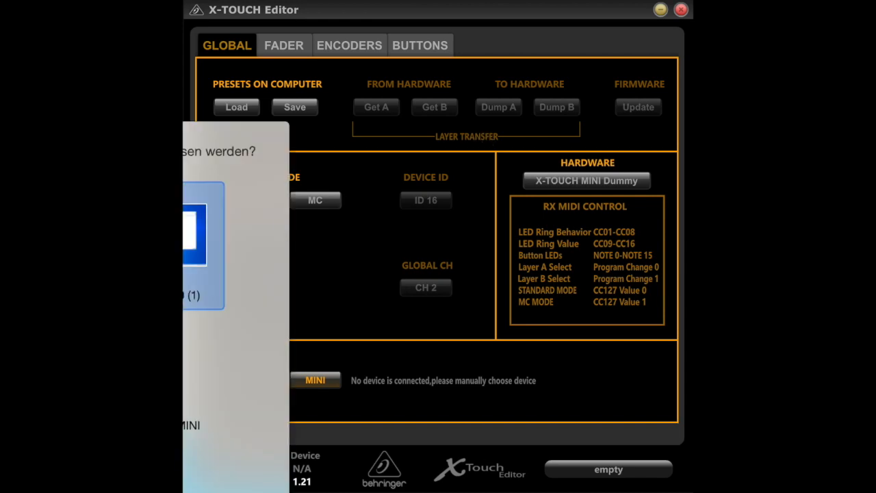
left_click(199, 260)
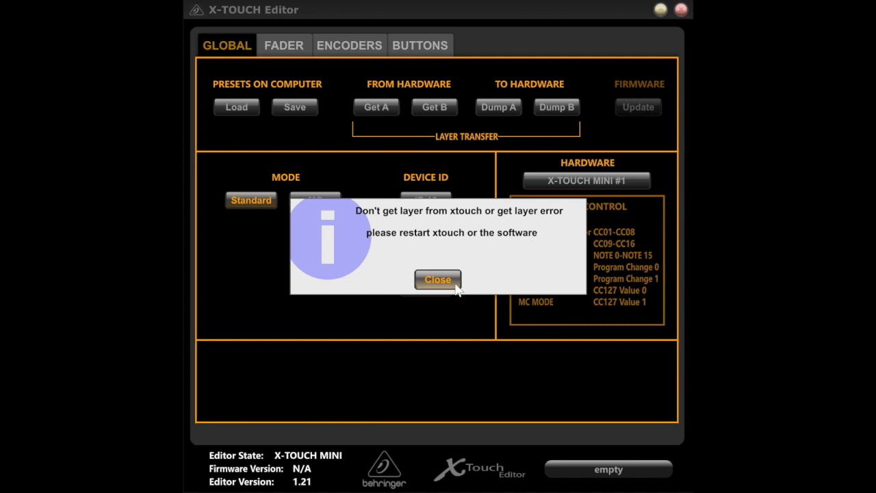
left_click(437, 279)
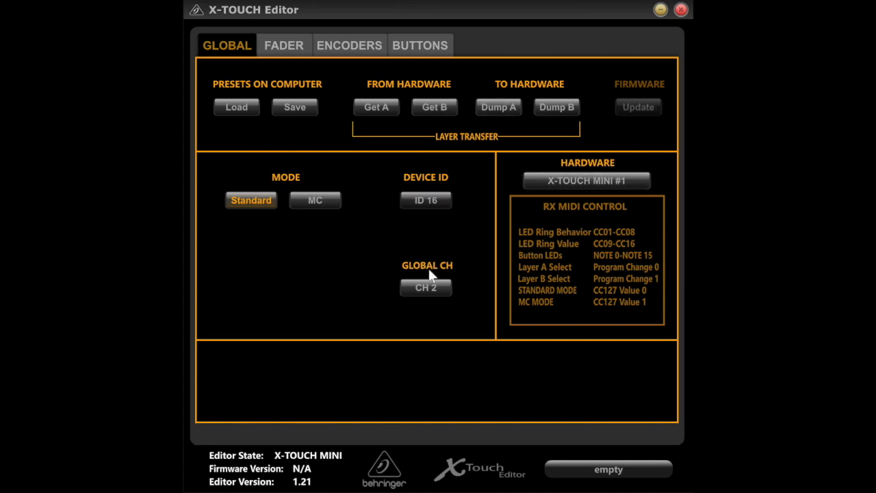
Review the available global MIDI channels and the message types offered for fader FD 1, leaving both settings as they are.
left_click(426, 287)
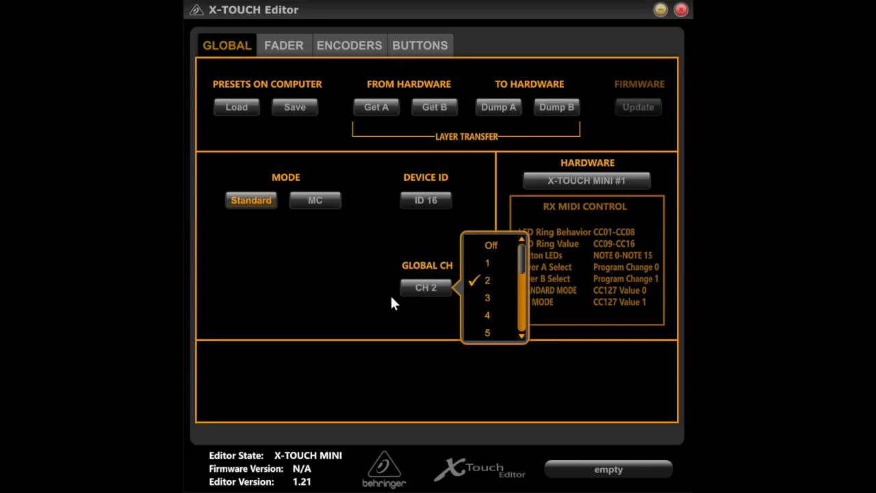
left_click(340, 287)
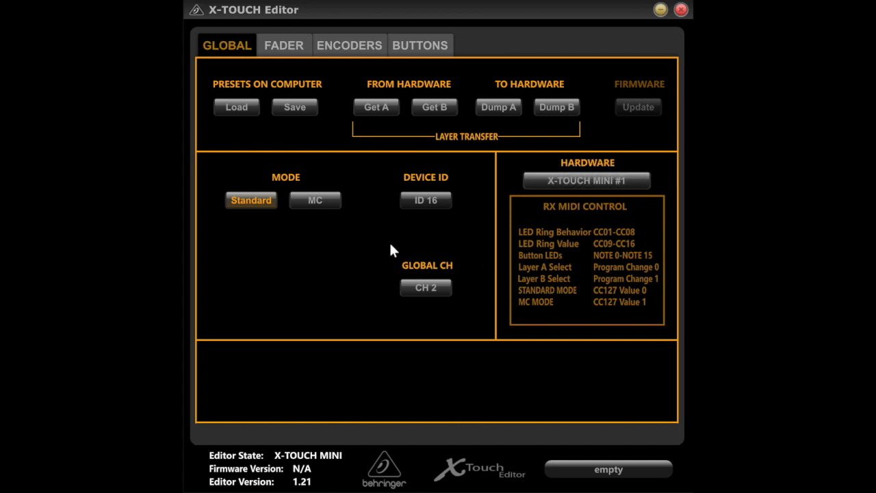
left_click(285, 44)
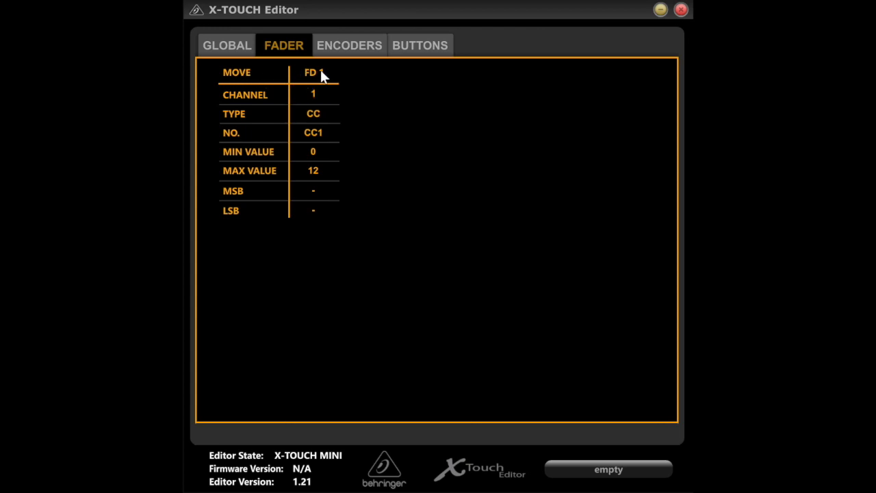
left_click(315, 115)
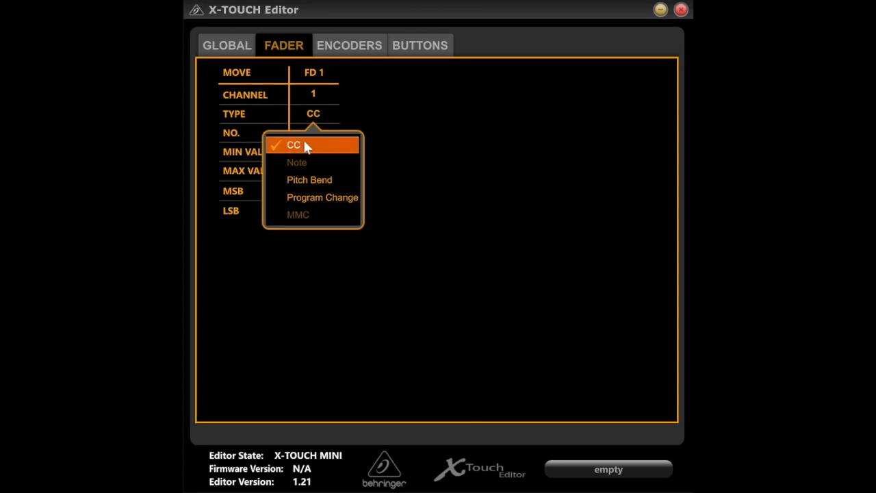
left_click(386, 180)
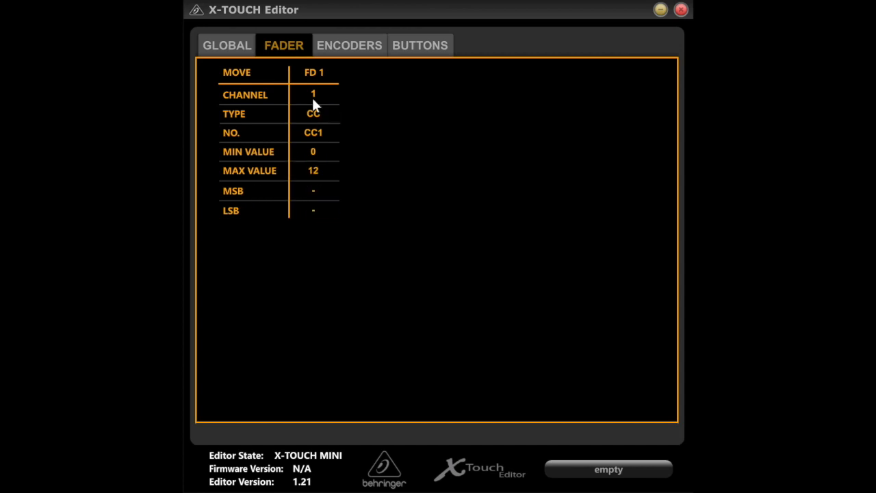
Try the Program Change type with its MSB options on fader FD 1, and also the Pitch Bend type.
left_click(313, 114)
left_click(308, 197)
left_click(300, 192)
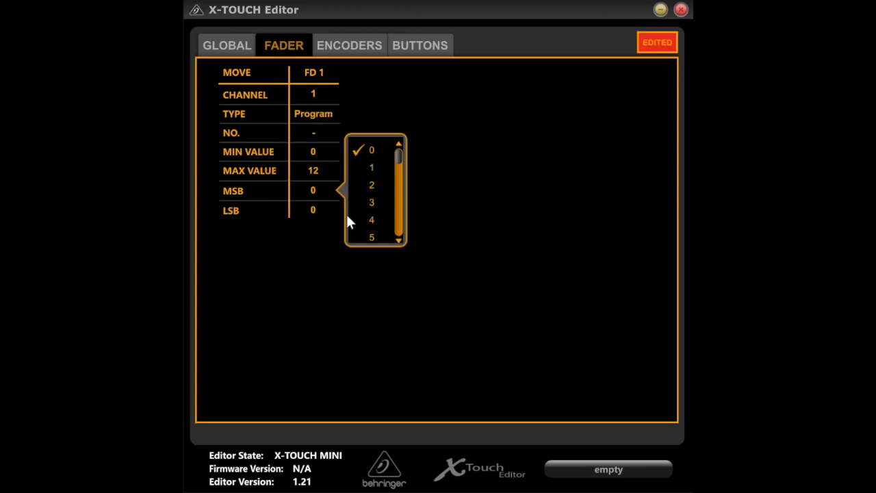
left_click(317, 114)
left_click(317, 118)
left_click(314, 180)
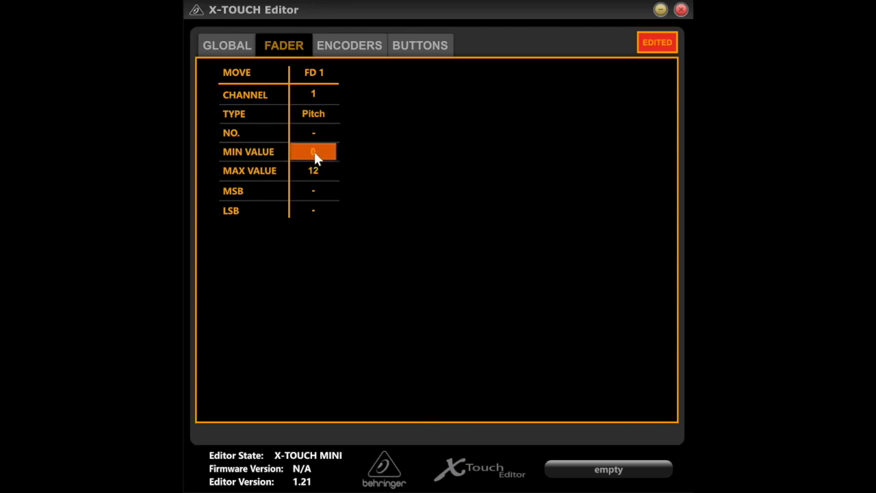
Set the message type of fader FD 1 to CC.
left_click(316, 117)
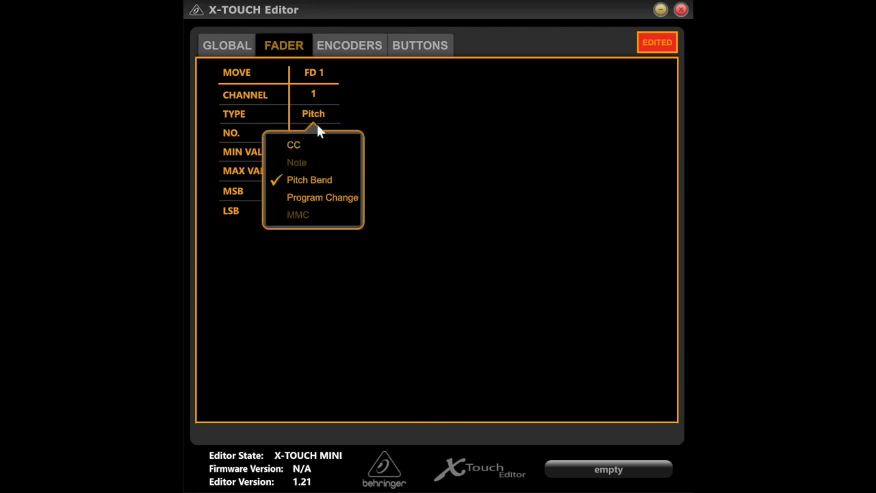
left_click(299, 147)
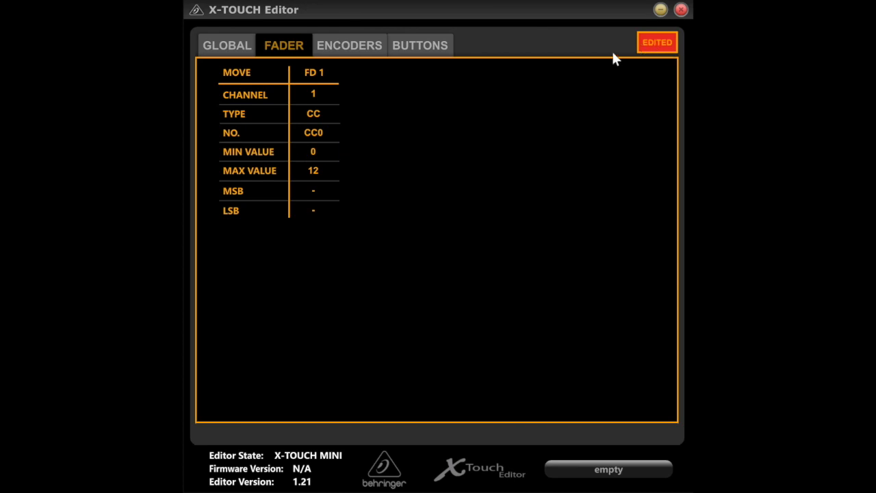
Set the push type of encoder EN 1 to MMC and look through the options for its number.
left_click(350, 47)
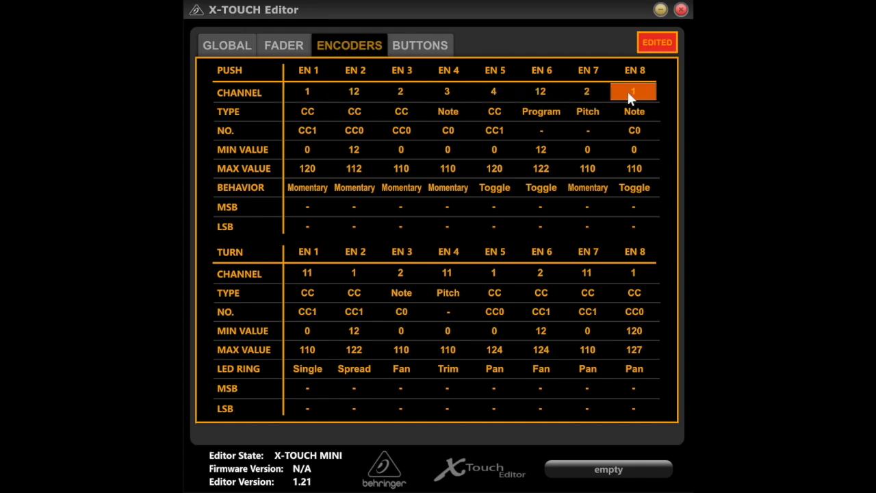
left_click(308, 111)
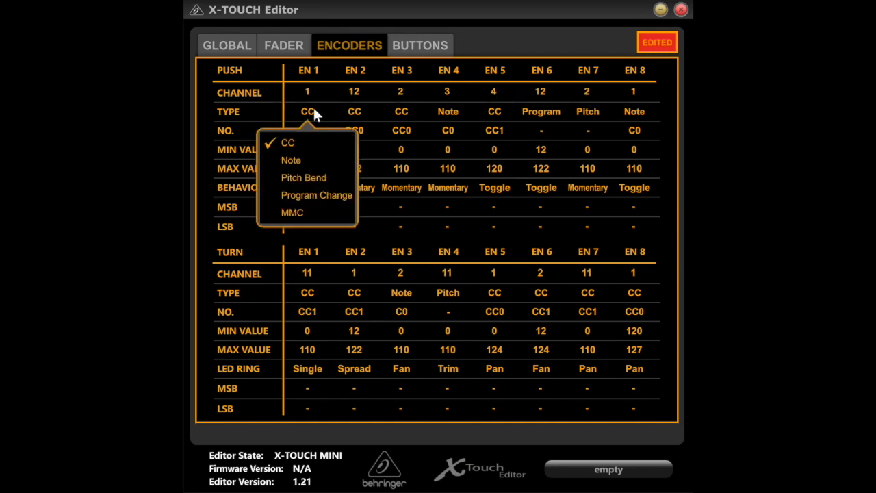
left_click(292, 212)
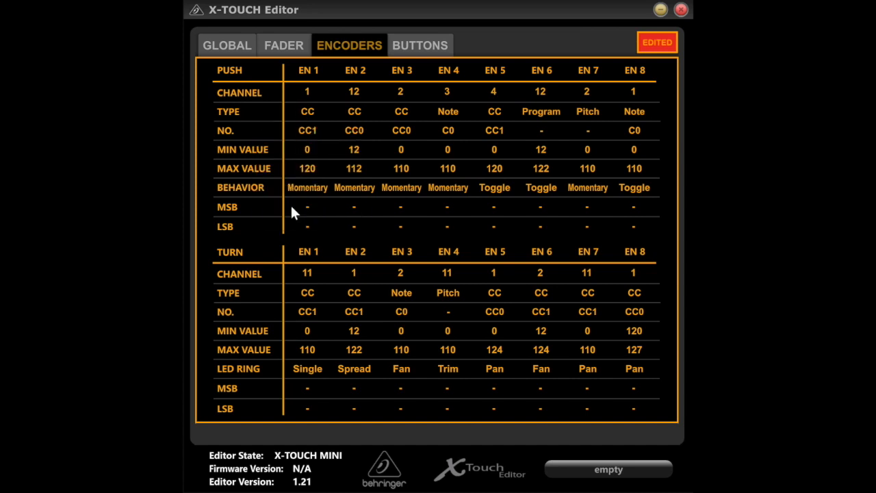
left_click(307, 136)
scroll(312, 184, "down", 2)
scroll(309, 174, "up", 2)
Set the push type of encoder EN 1 to CC.
left_click(302, 110)
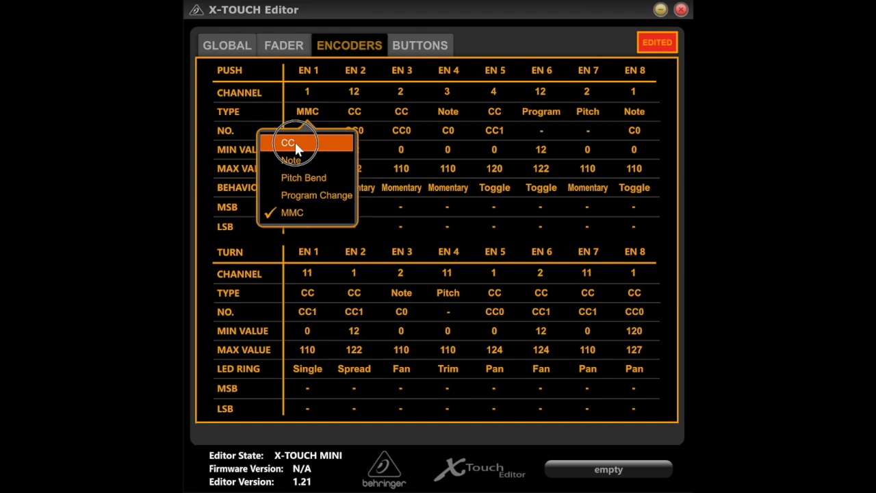
left_click(295, 142)
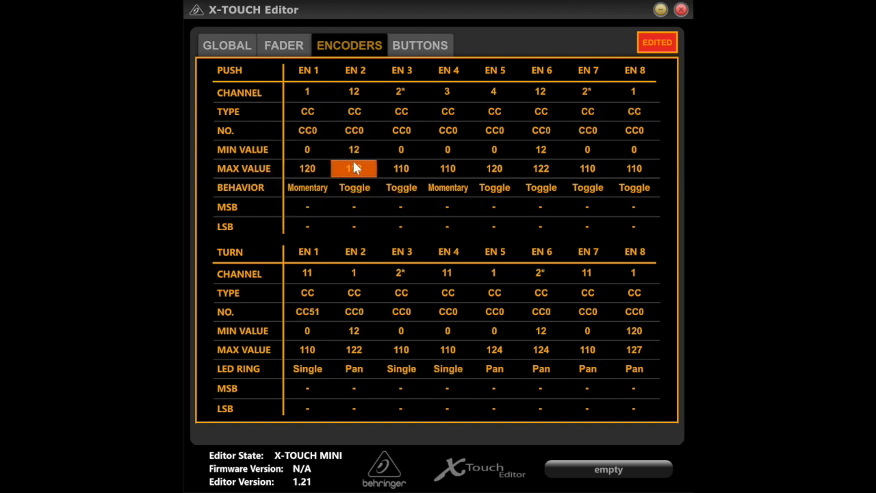
Review the push behavior options of encoder EN 1, the turn channel options of EN 6 and the LED ring styles of EN 1.
left_click(316, 189)
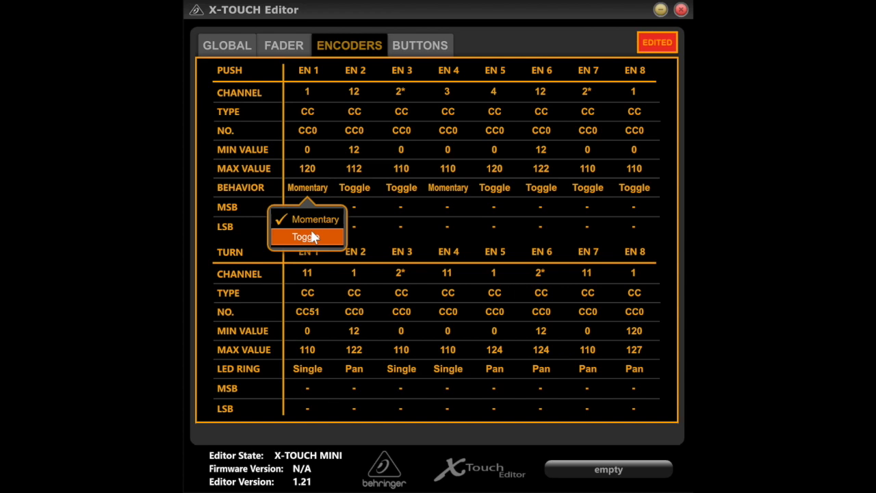
left_click(381, 209)
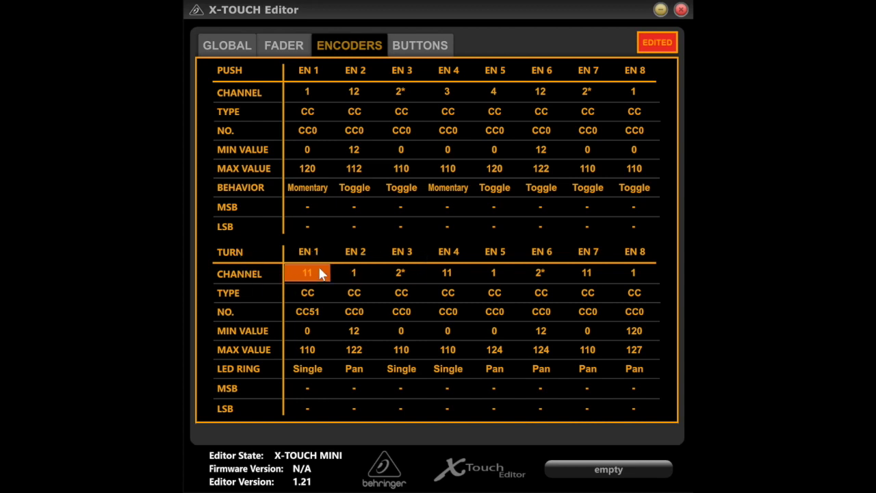
left_click(540, 272)
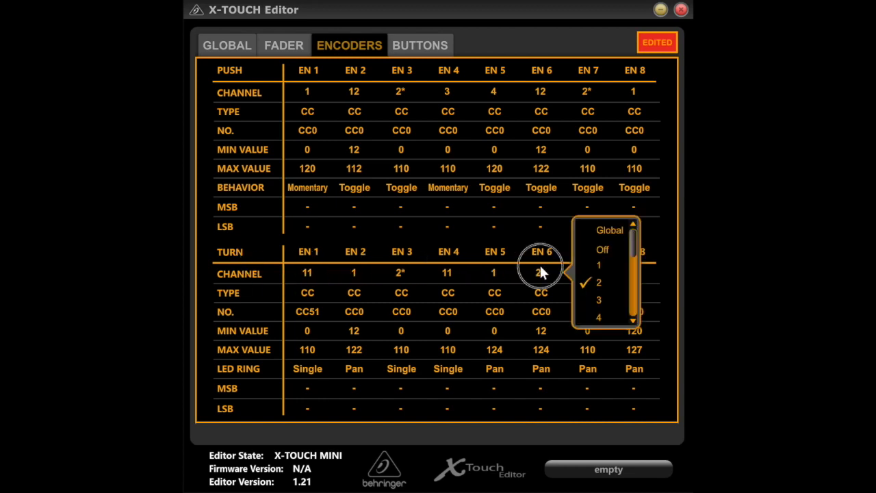
left_click(535, 277)
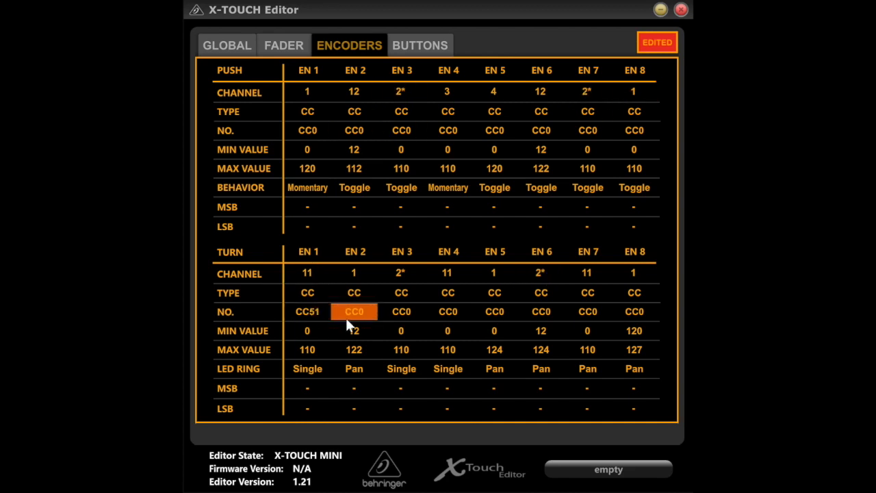
left_click(307, 368)
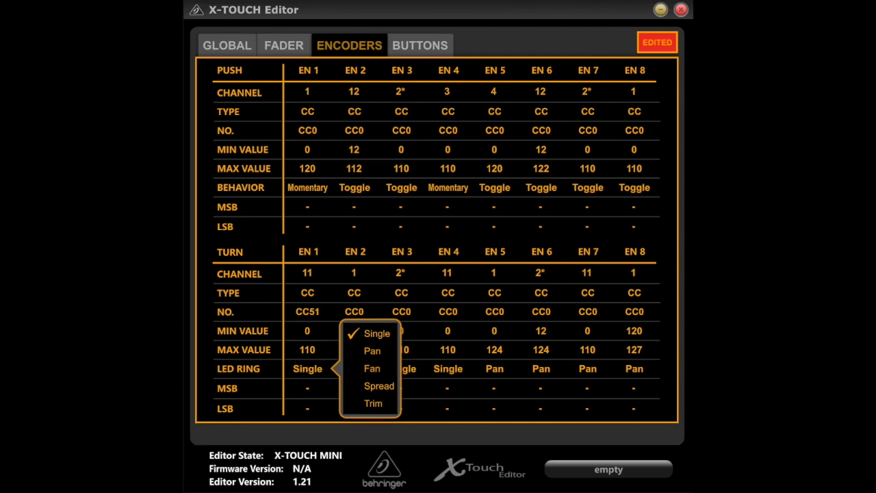
Review the push settings of buttons BT 1-8 and BT 9-16, and return to the global settings.
left_click(429, 52)
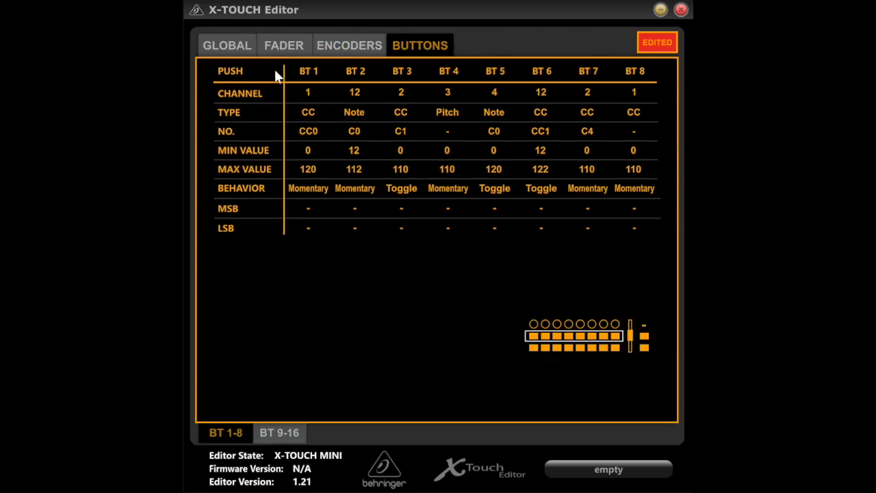
left_click(291, 435)
left_click(249, 435)
left_click(324, 151)
left_click(229, 46)
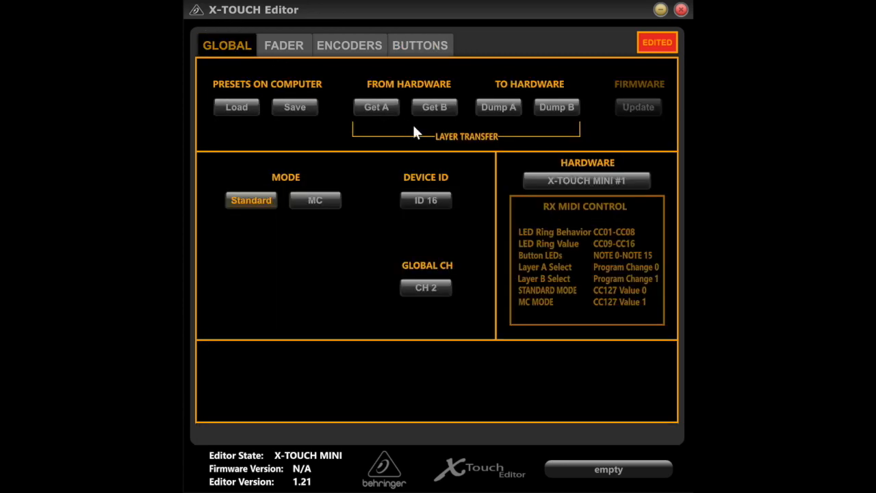